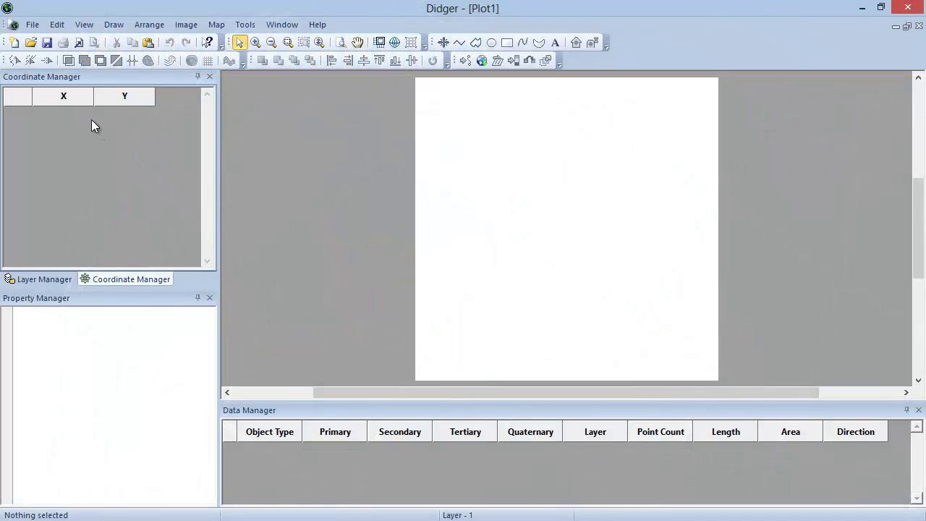
# Import Golden_Roads.shp from the Samples folder onto Plot1
pyautogui.click(33, 23)
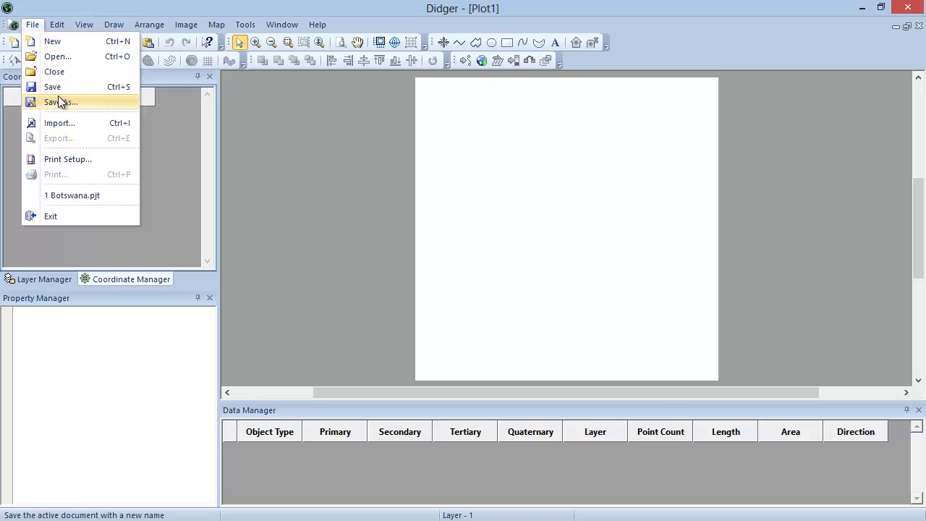
pyautogui.click(78, 123)
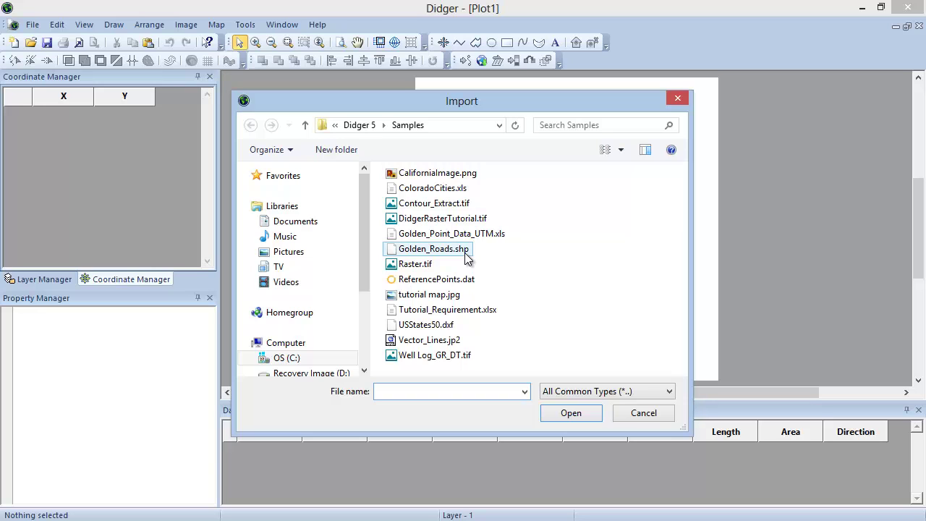
pyautogui.click(465, 253)
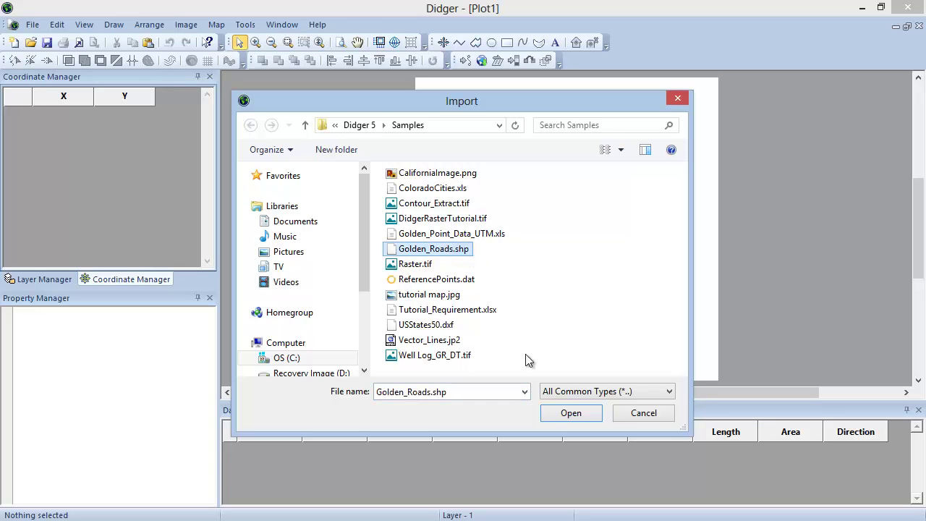
pyautogui.click(549, 414)
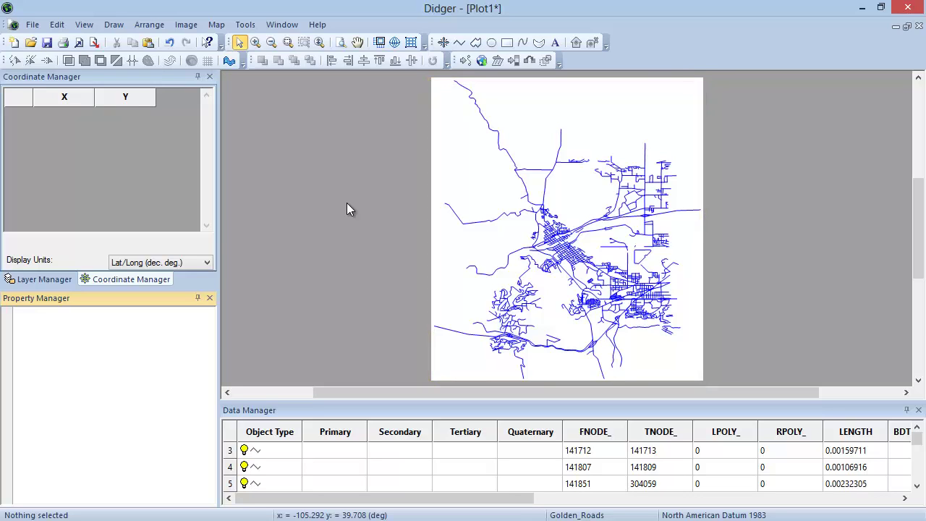
# Import Golden_Point_Data_UTM.xls with Create Post Map turned on
pyautogui.click(32, 25)
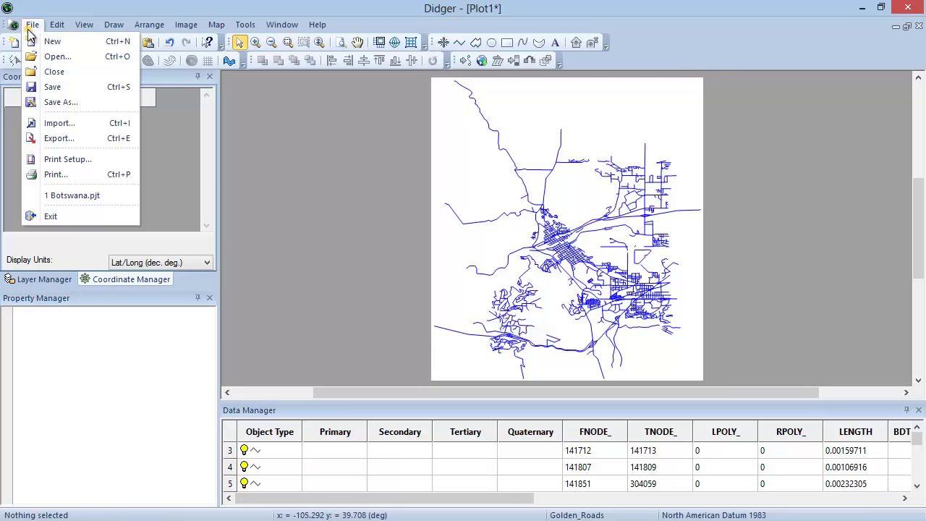
pyautogui.click(100, 123)
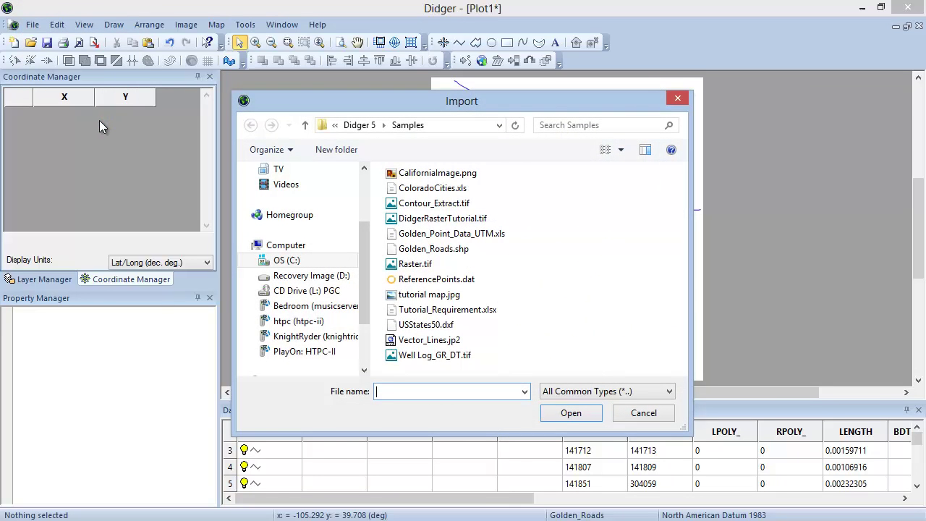
pyautogui.click(498, 234)
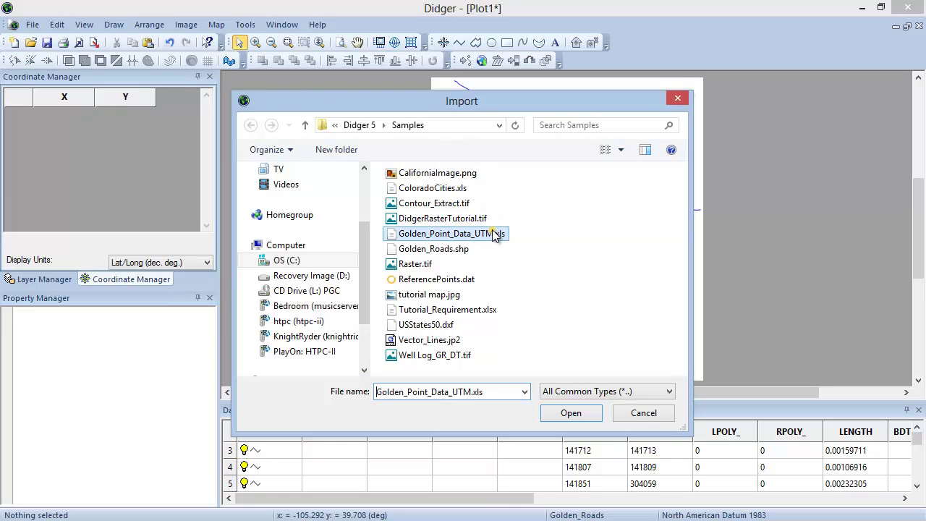
pyautogui.click(563, 409)
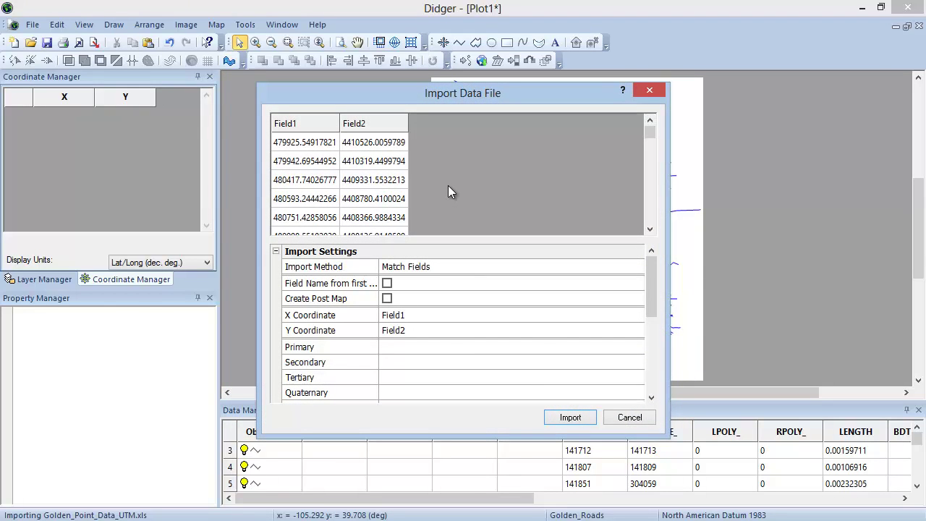
pyautogui.click(388, 300)
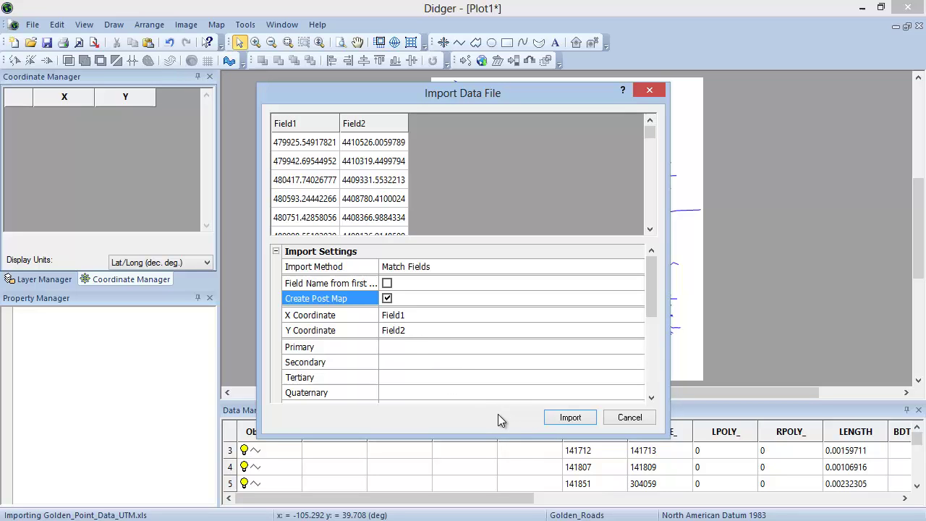
pyautogui.click(554, 418)
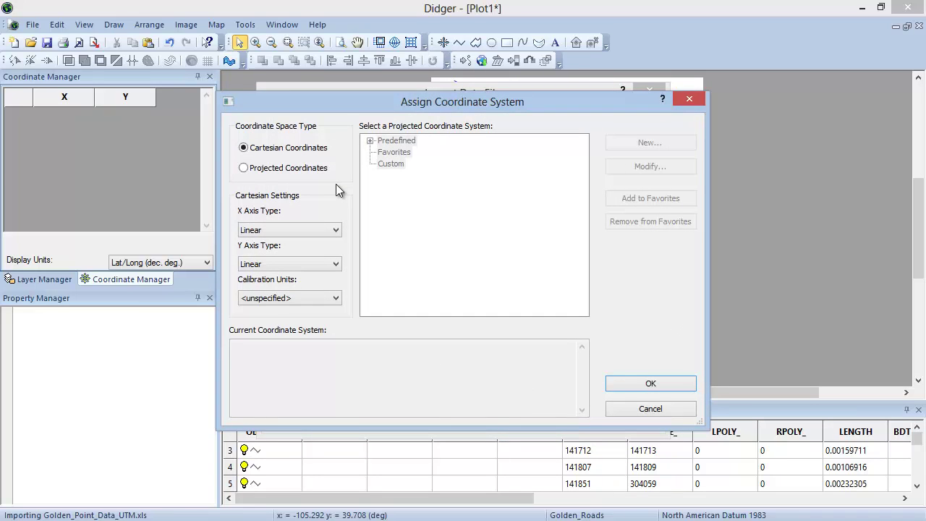
# Assign the points Projected Coordinates, WGS84 UTM zone 13N, to finish the import
pyautogui.click(323, 166)
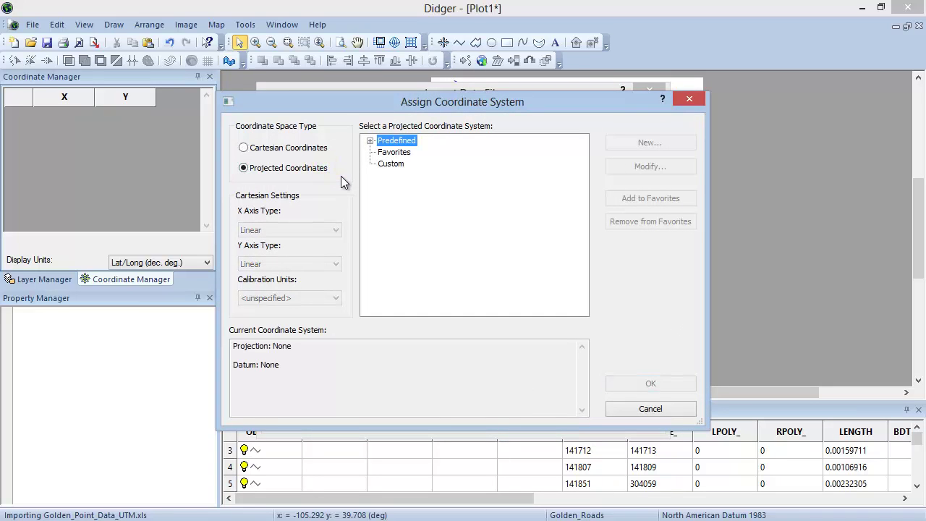
pyautogui.click(370, 141)
pyautogui.click(384, 163)
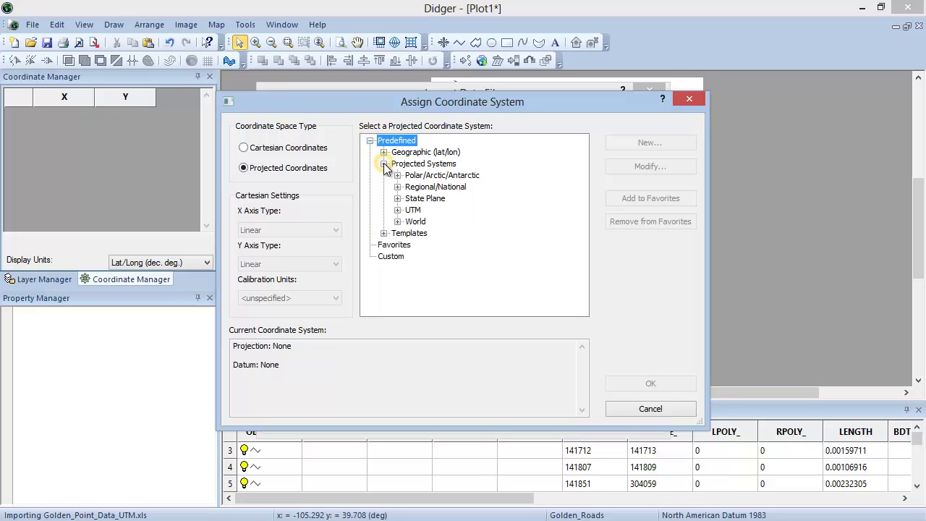
pyautogui.click(398, 210)
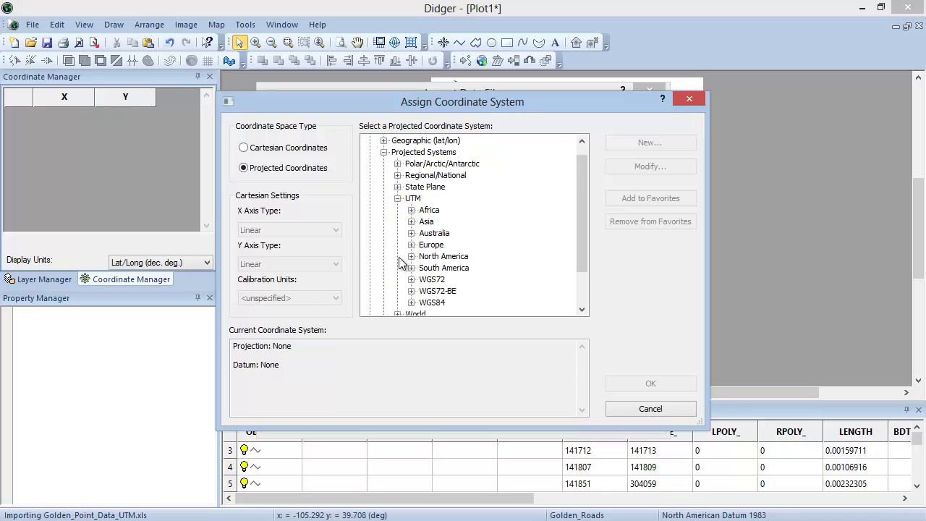
pyautogui.click(411, 302)
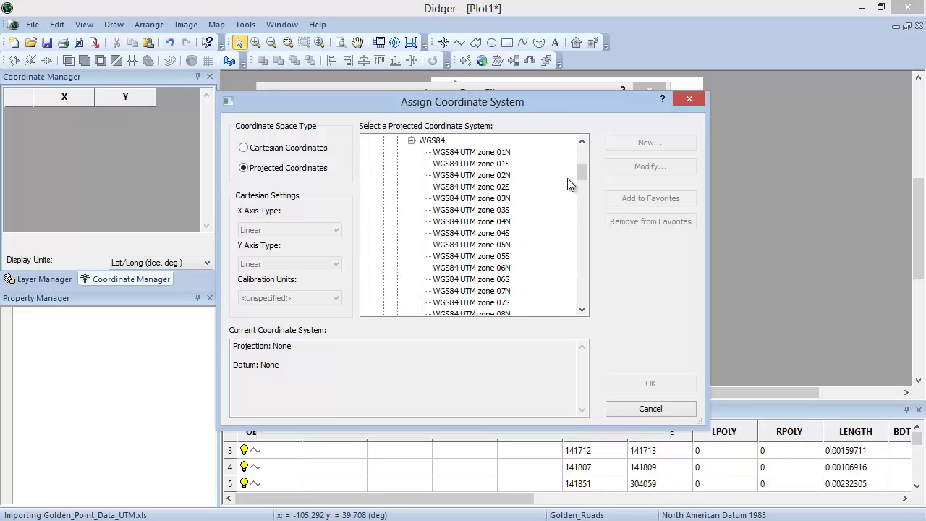
pyautogui.moveTo(582, 172); pyautogui.dragTo(583, 186)
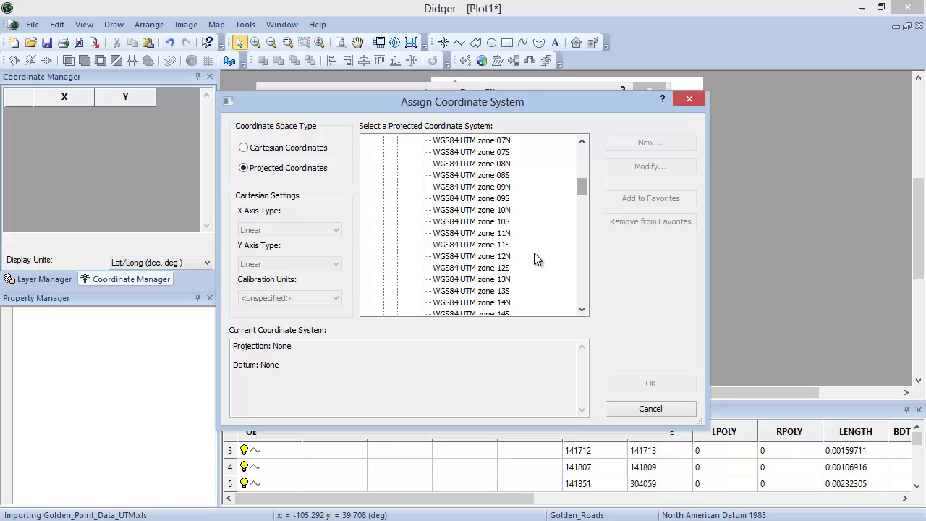
pyautogui.click(507, 279)
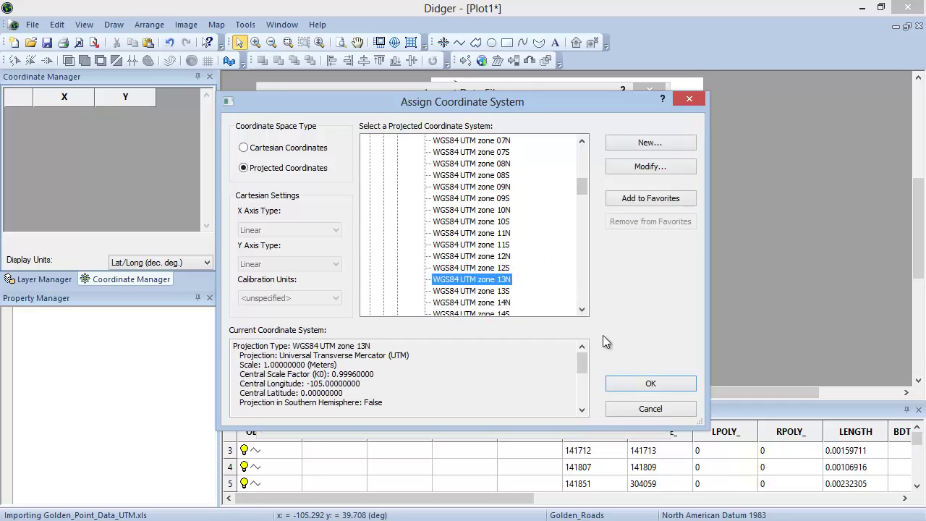
pyautogui.click(617, 386)
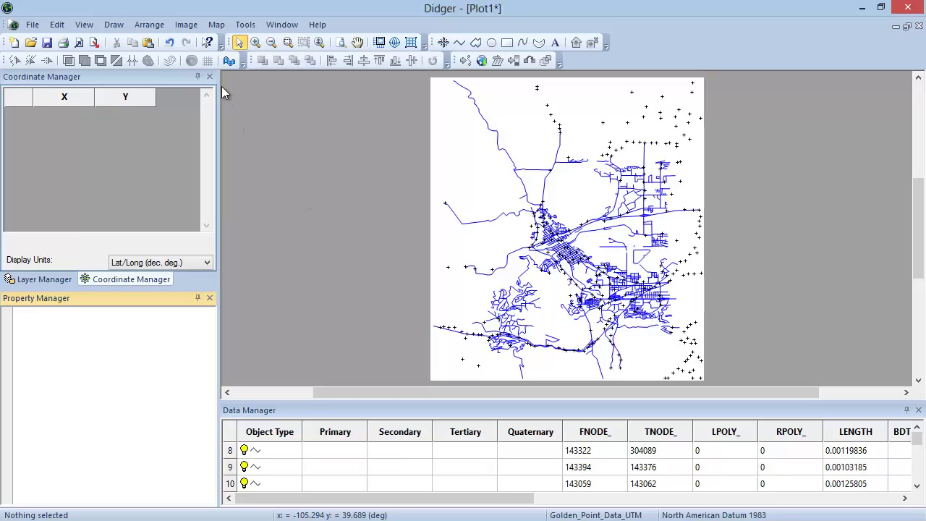
# Open the Map menu
pyautogui.click(217, 25)
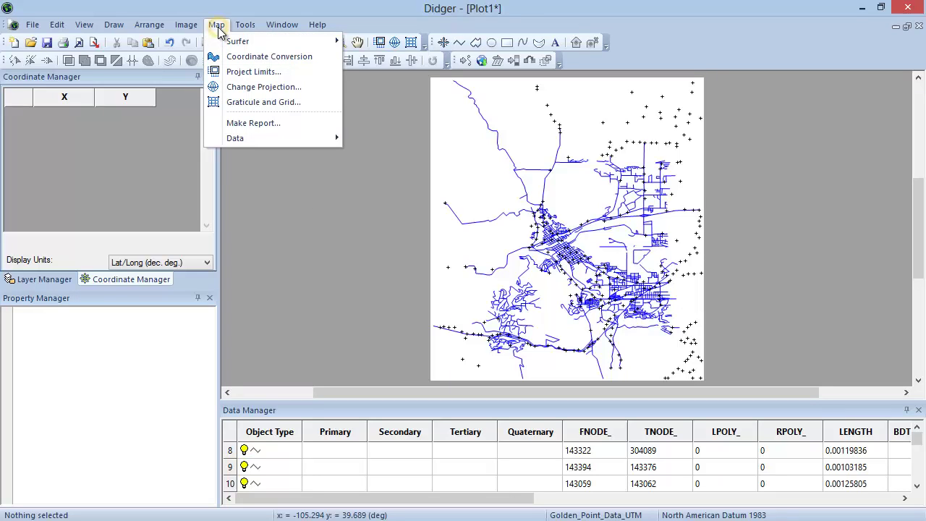
# Pick State Plane 1983 - Colorado Central (Feet) under Projected Systems > State Plane > 1983 as the new projection
pyautogui.click(305, 86)
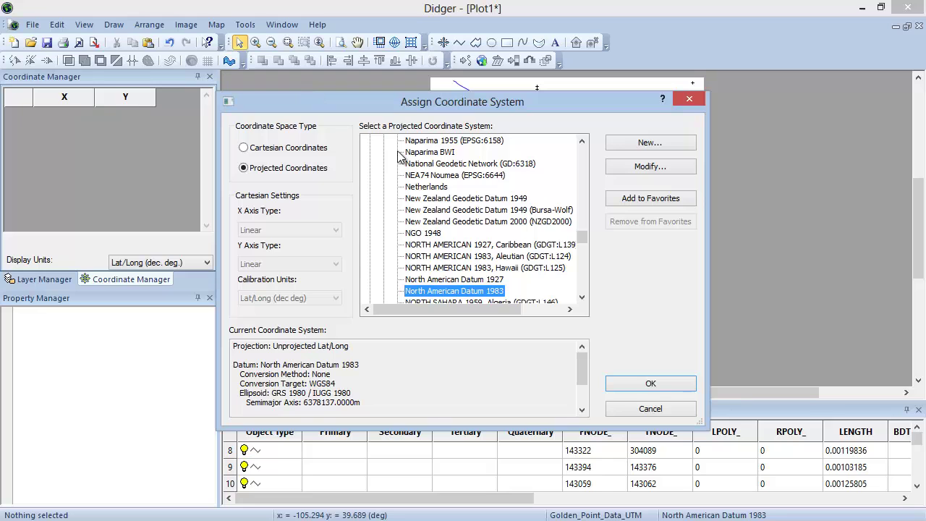
pyautogui.moveTo(580, 238); pyautogui.dragTo(586, 149)
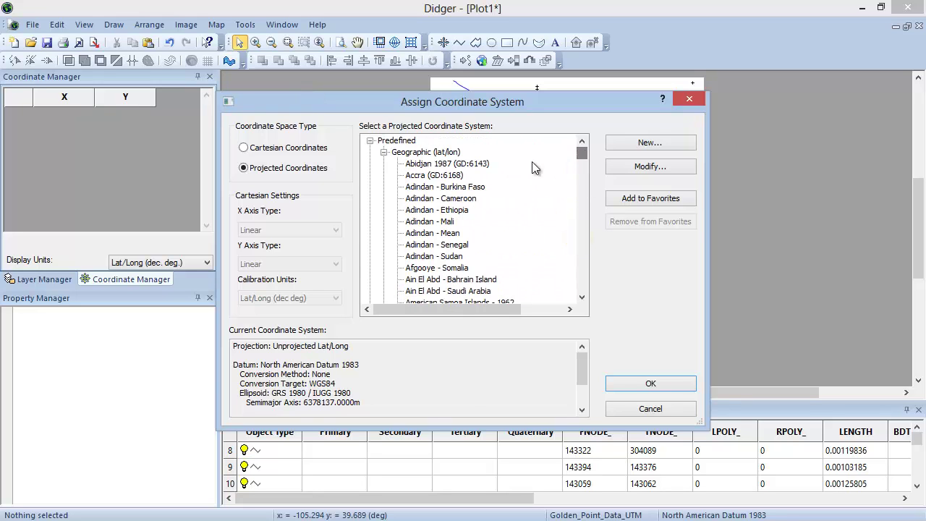
pyautogui.click(383, 152)
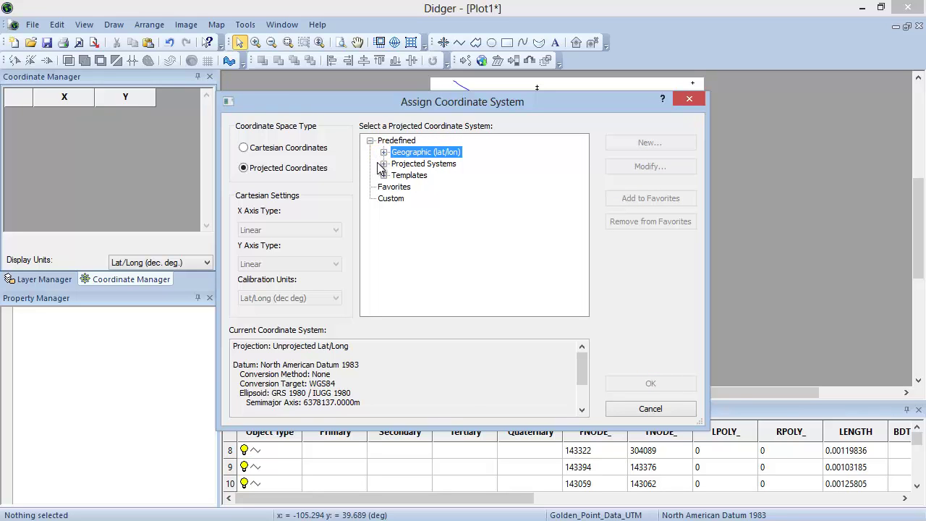
pyautogui.click(383, 163)
pyautogui.click(397, 198)
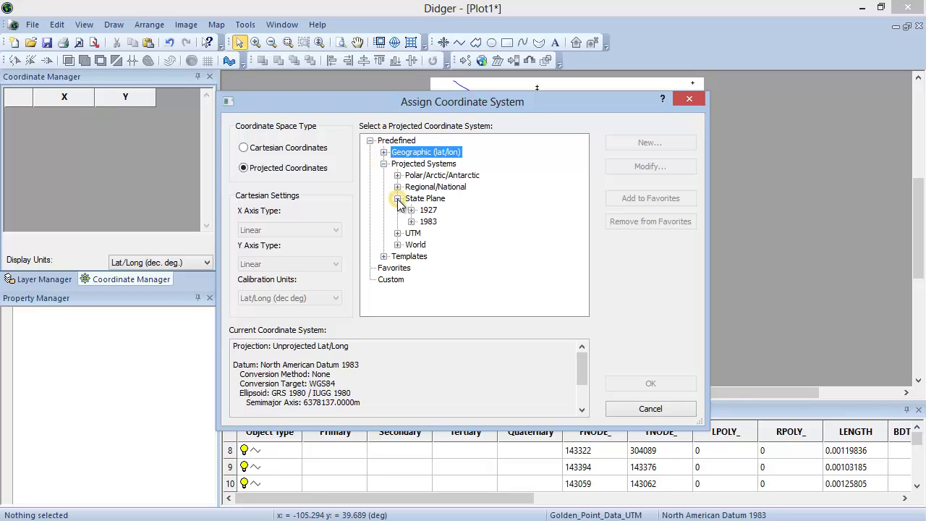
pyautogui.click(411, 222)
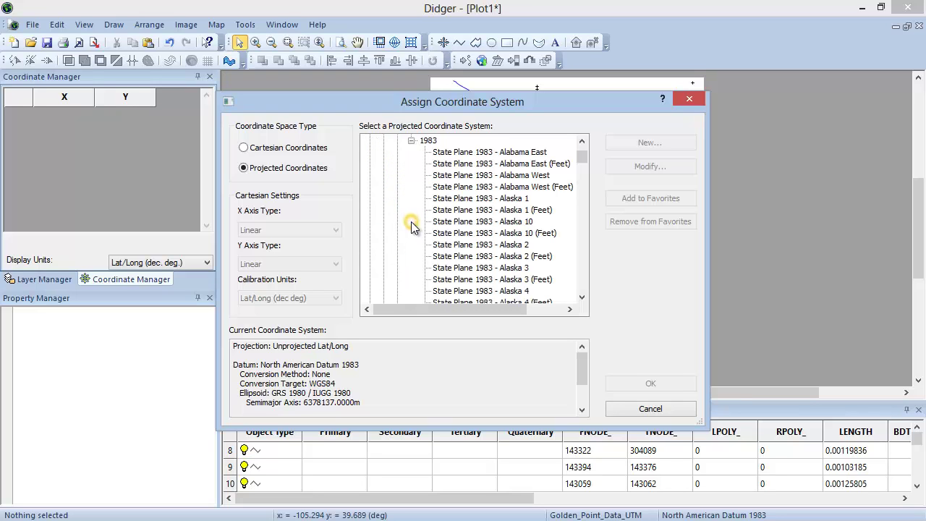
pyautogui.moveTo(582, 157); pyautogui.dragTo(582, 184)
pyautogui.click(561, 221)
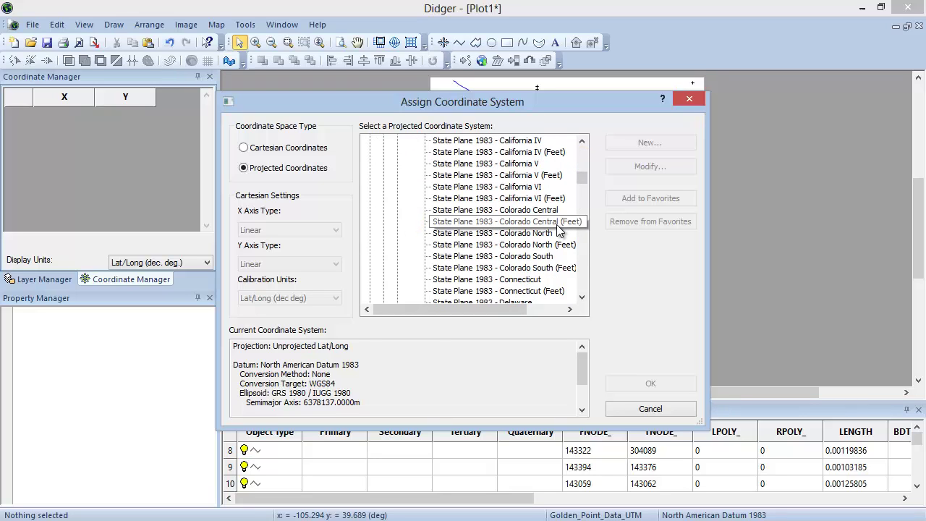
pyautogui.click(559, 223)
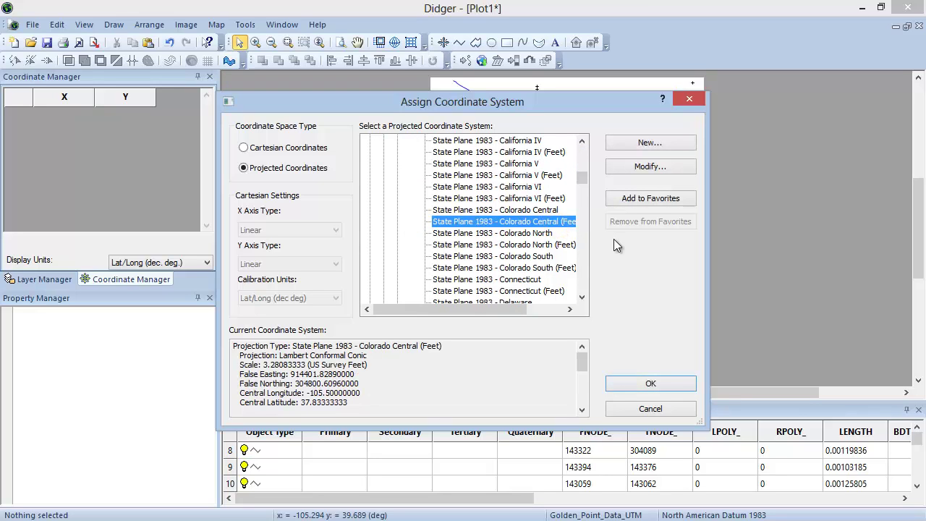
# Save the Colorado Central (Feet) parameters as a custom coordinate system
pyautogui.click(640, 168)
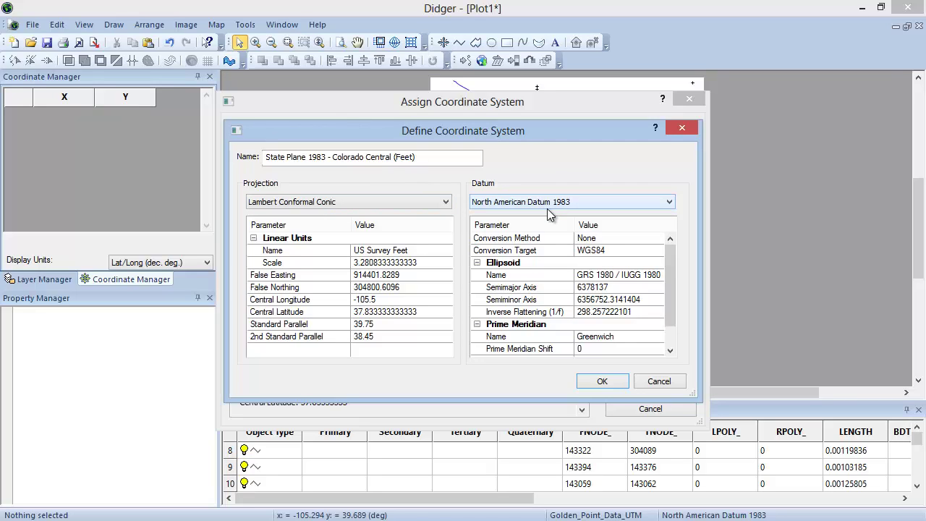
pyautogui.click(586, 388)
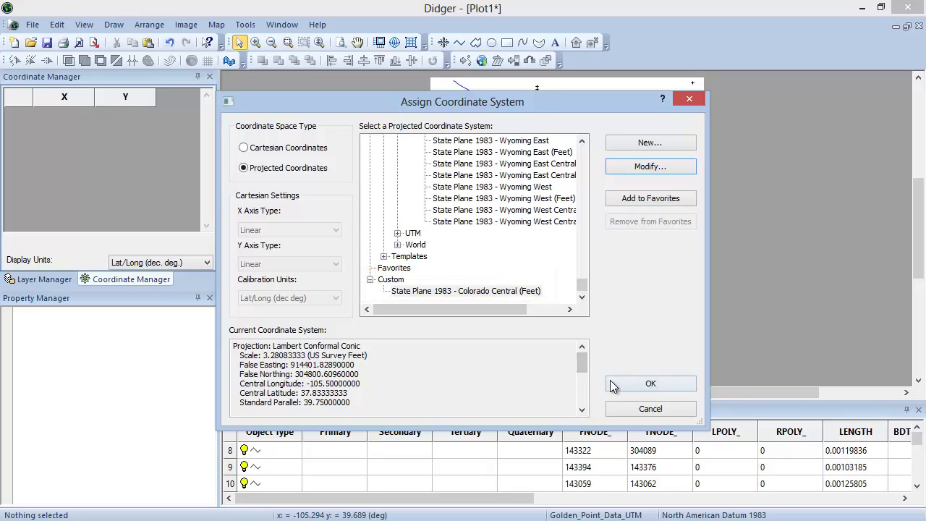
pyautogui.click(651, 383)
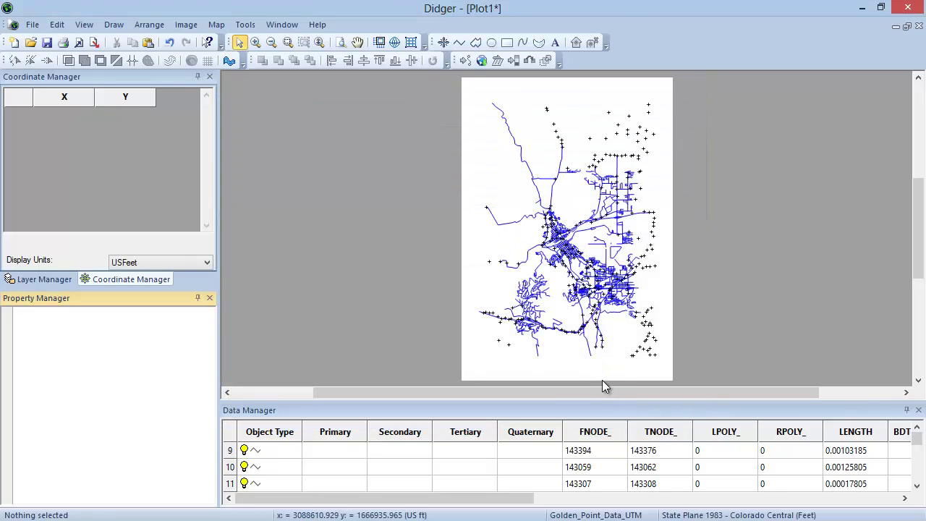